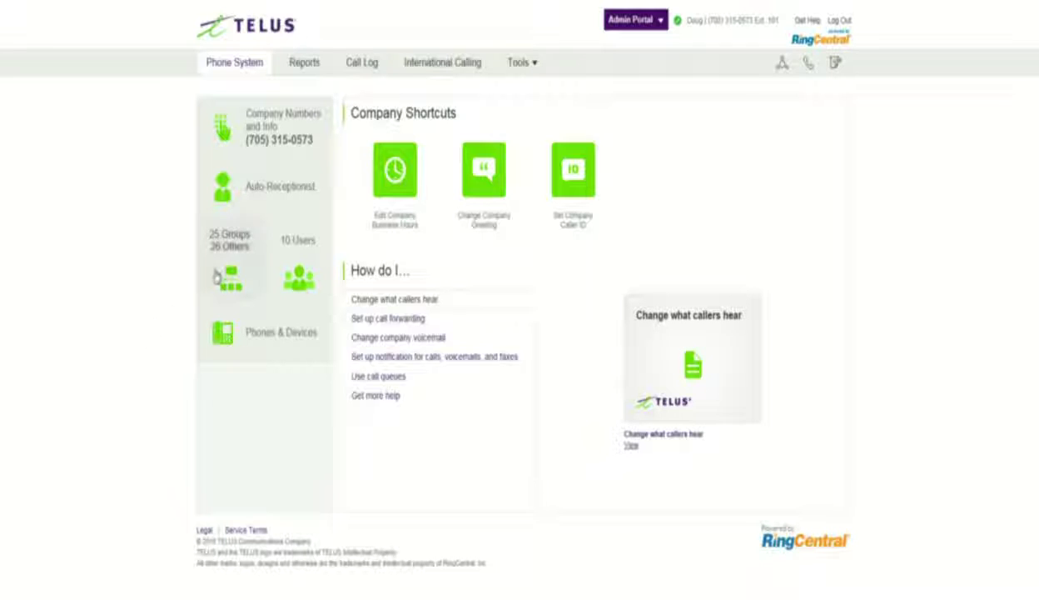
# Step: Open the Groups page from the Phone System home page
pyautogui.click(229, 269)
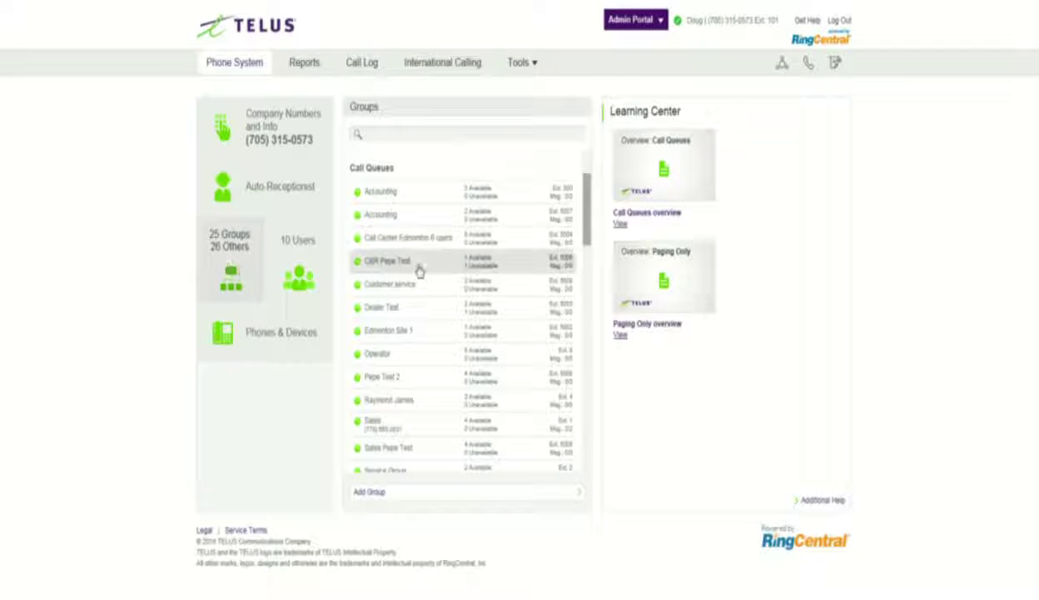
# Step: Look over the existing Call Queues list, then start adding a new group
pyautogui.scroll(-3, 588, 215)
pyautogui.scroll(2, 591, 215)
pyautogui.scroll(1, 591, 215)
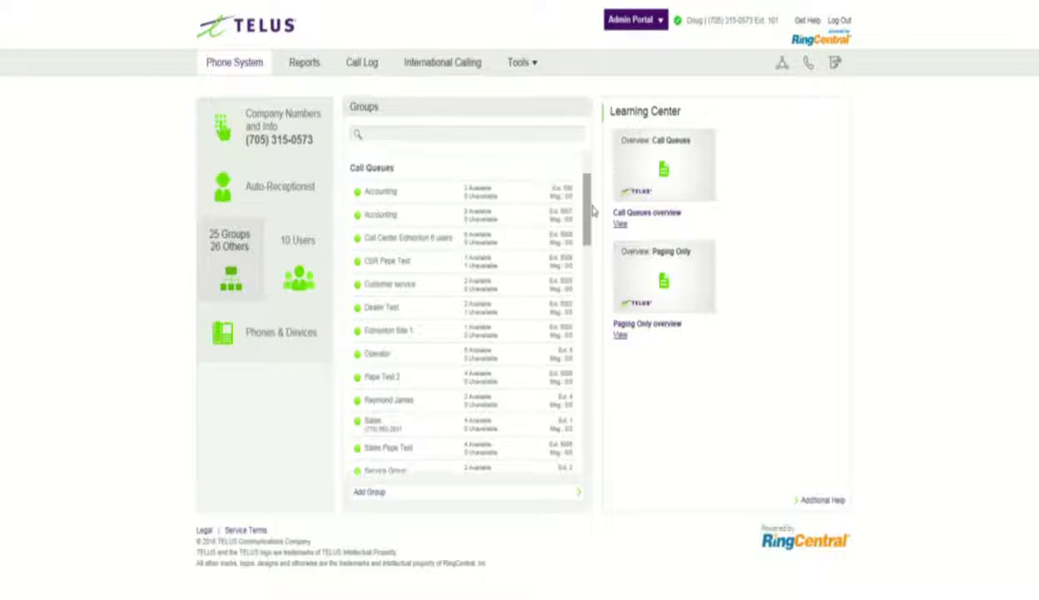
pyautogui.scroll(-1, 423, 445)
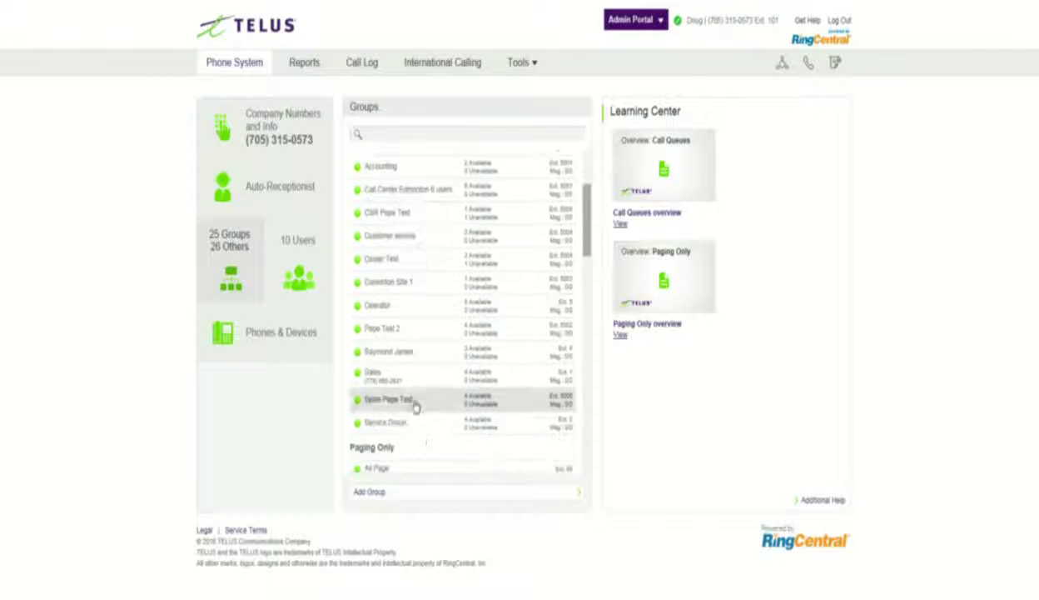
pyautogui.scroll(2, 413, 398)
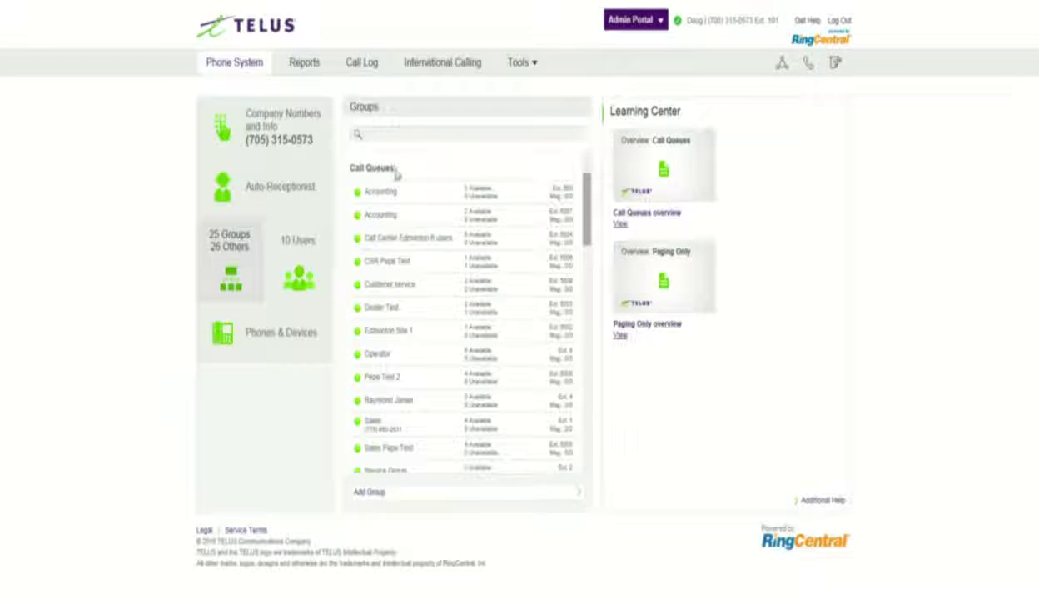
pyautogui.moveTo(393, 170); pyautogui.dragTo(348, 168)
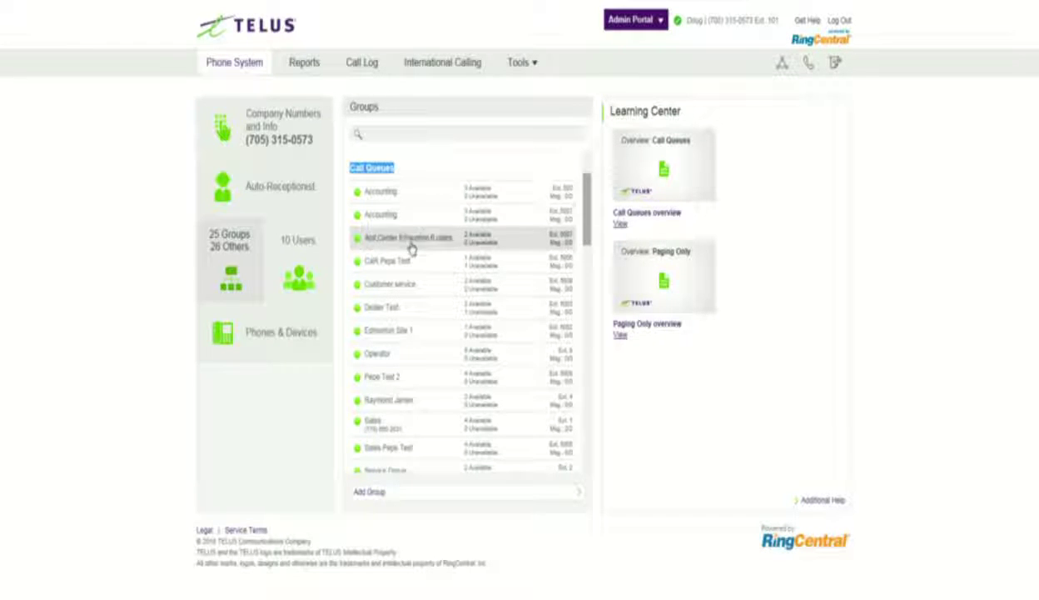
pyautogui.scroll(-2, 413, 274)
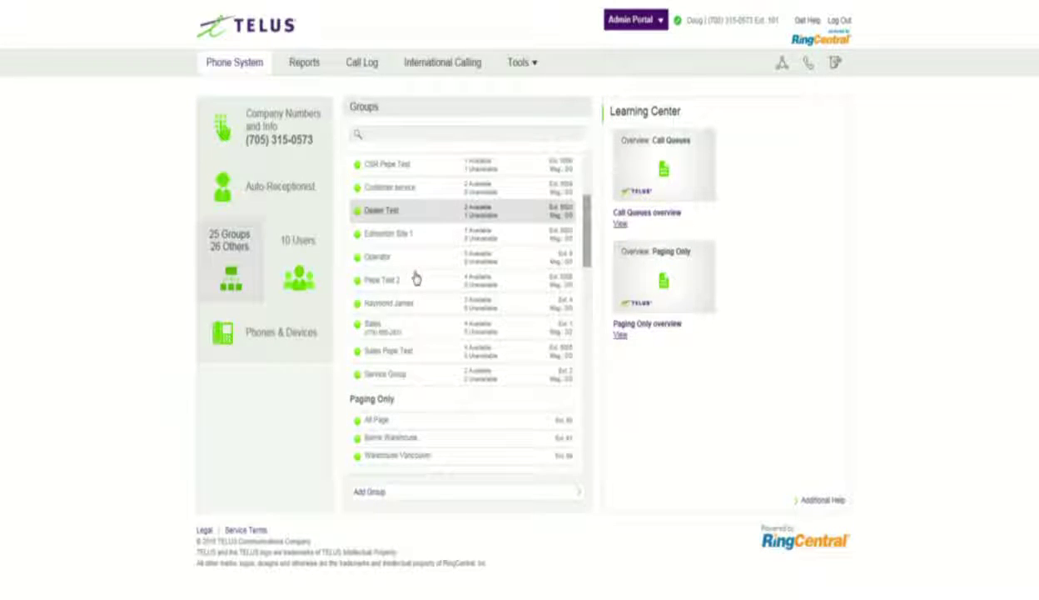
pyautogui.scroll(2, 434, 324)
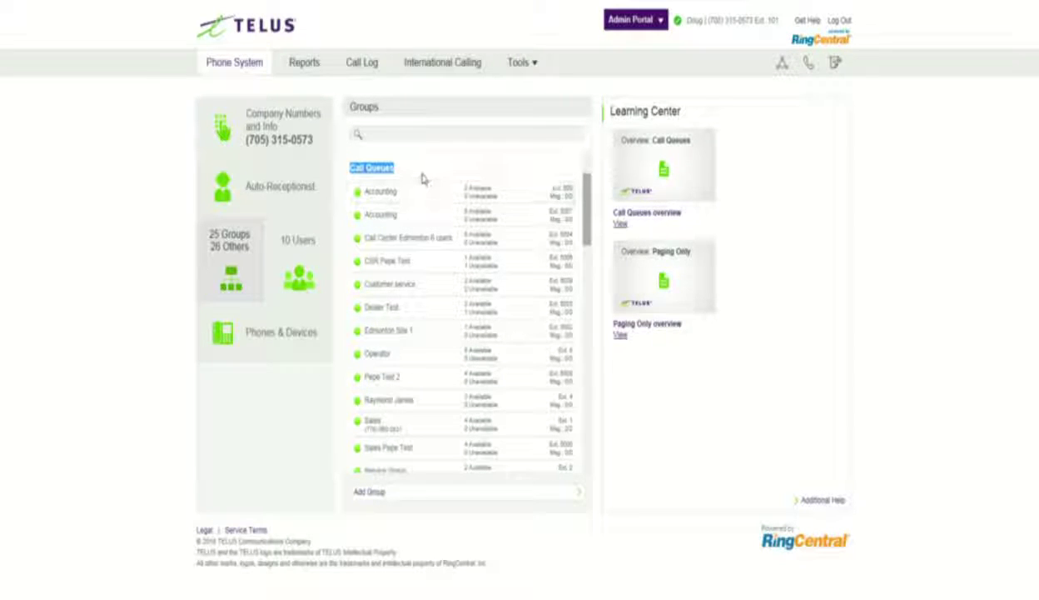
pyautogui.click(372, 491)
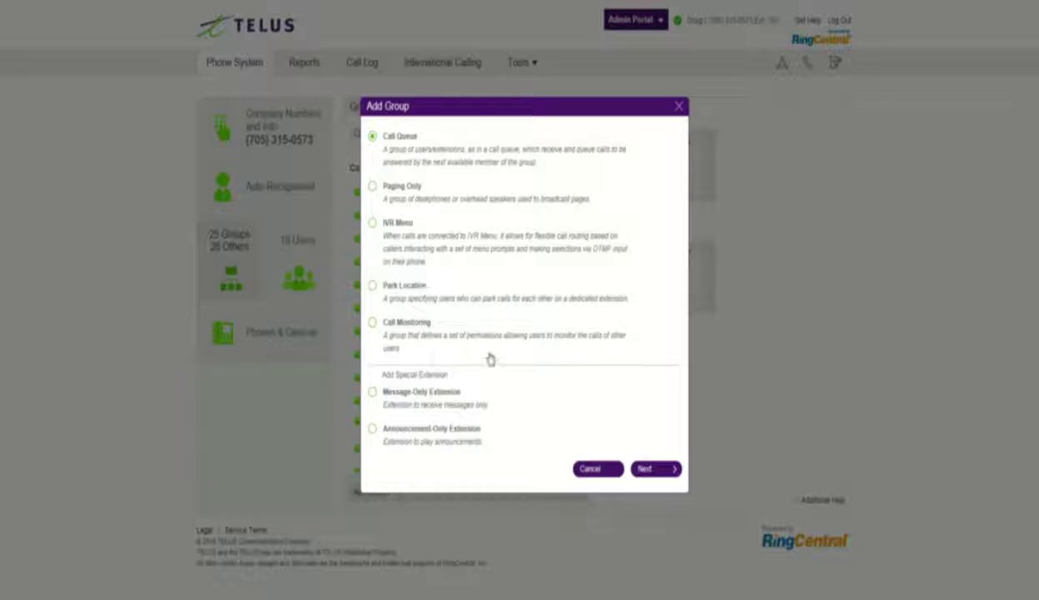
# Step: Create a Call Queue group with extension 8801 named 'Time Clock'
pyautogui.click(655, 471)
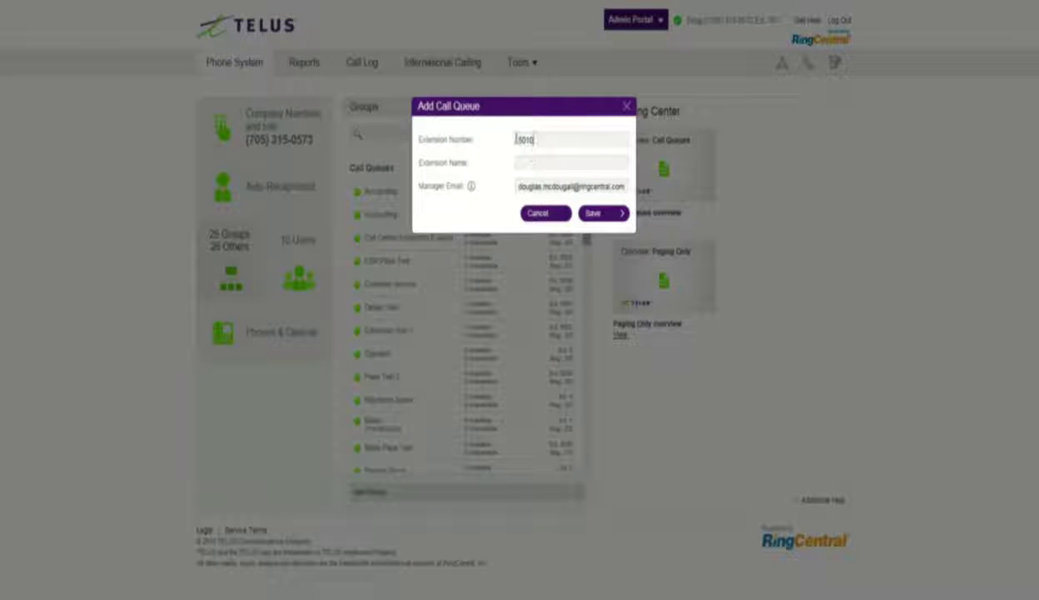
pyautogui.doubleClick(518, 140)
pyautogui.write('80')
pyautogui.click(517, 164)
pyautogui.write('TH')
pyautogui.write('me Clock')
pyautogui.click(595, 214)
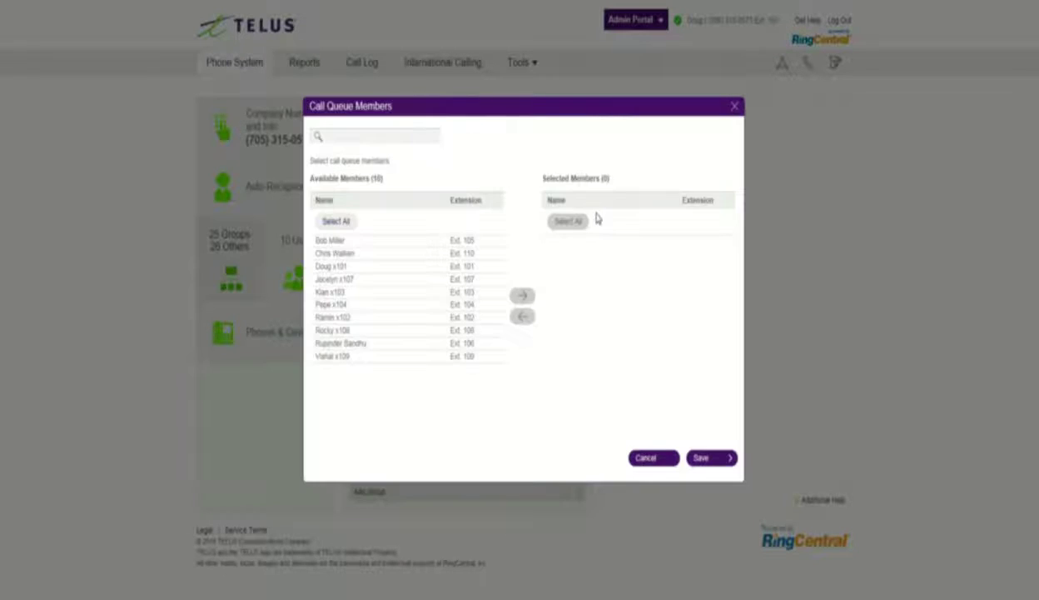
# Step: Add the extension 101 user as the queue's member and save the member list
pyautogui.moveTo(452, 266); pyautogui.dragTo(348, 269)
pyautogui.moveTo(468, 319); pyautogui.dragTo(495, 321)
pyautogui.click(522, 296)
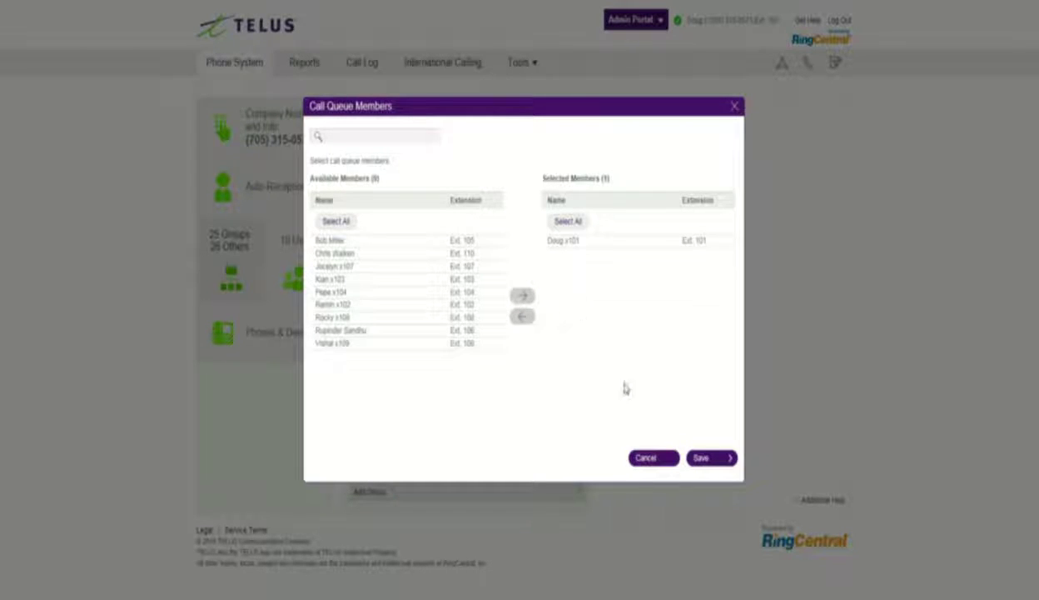
pyautogui.click(706, 458)
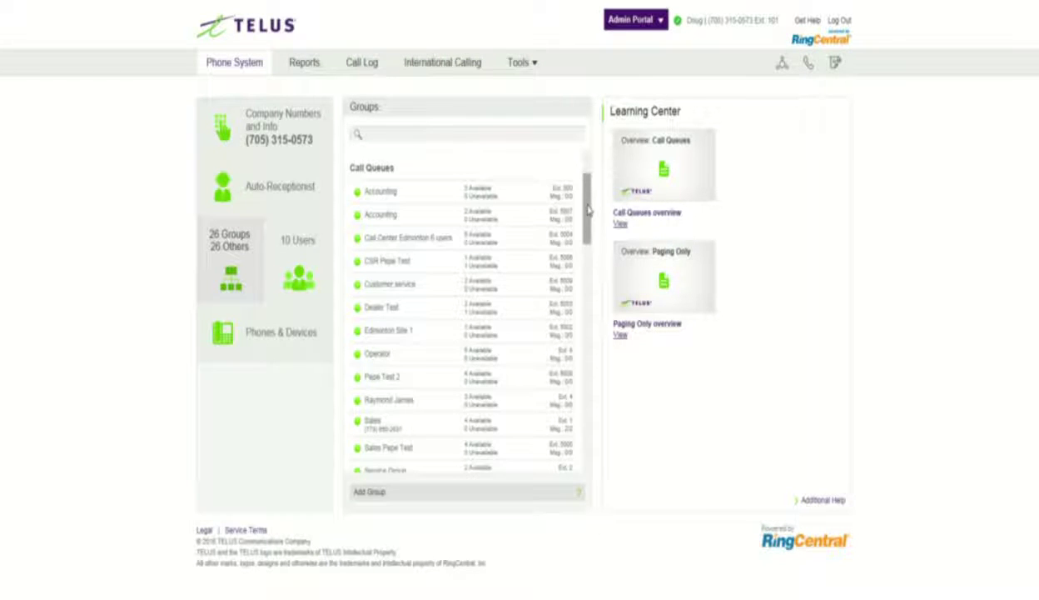
# Step: Open the Time Clock queue and check its info: extension 8801, name Time Clock
pyautogui.scroll(-2, 582, 219)
pyautogui.scroll(-2, 583, 233)
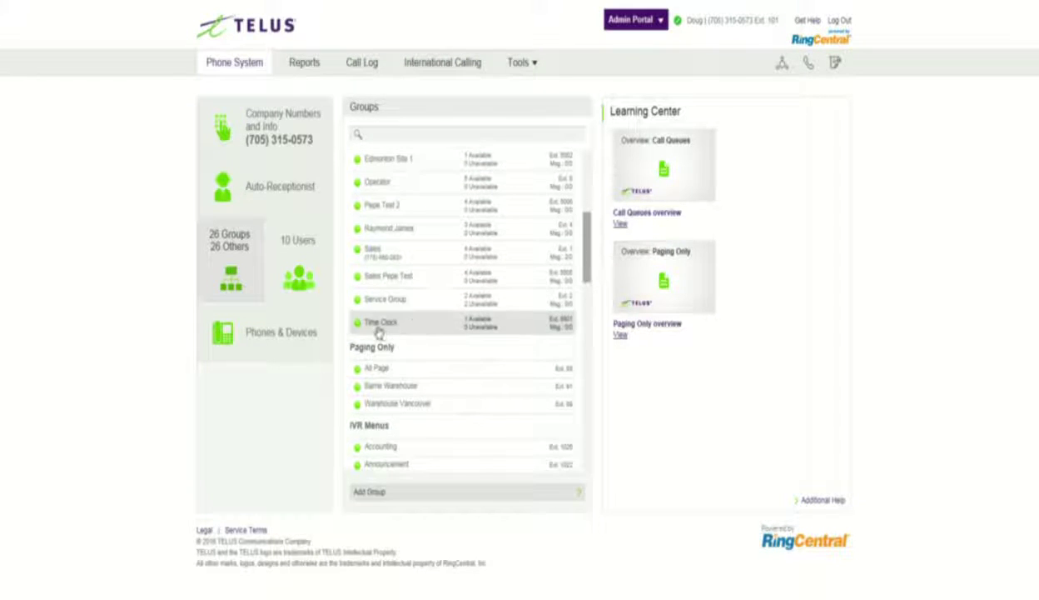
pyautogui.click(379, 324)
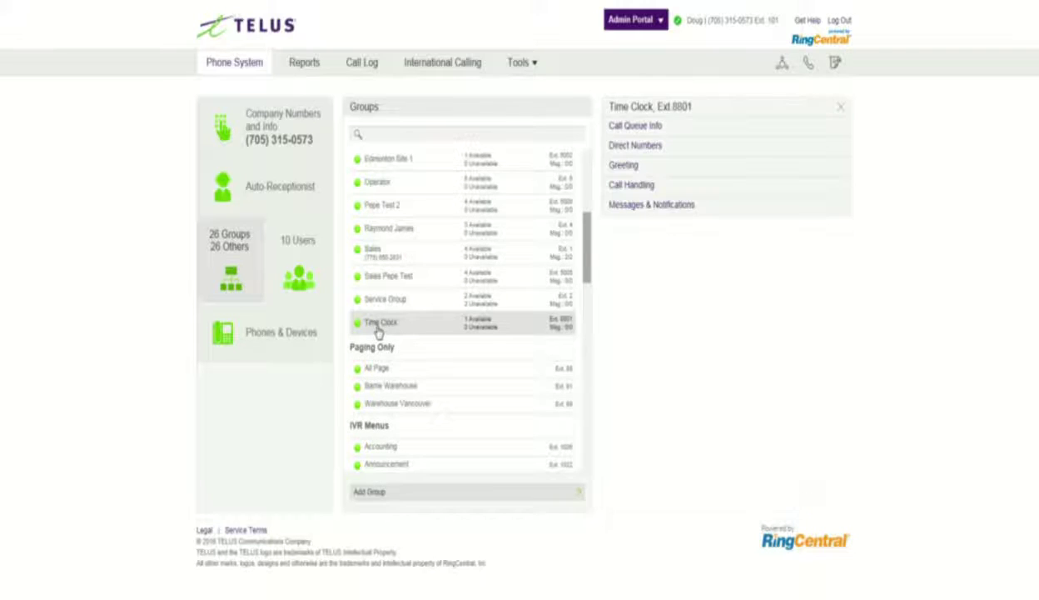
pyautogui.click(644, 128)
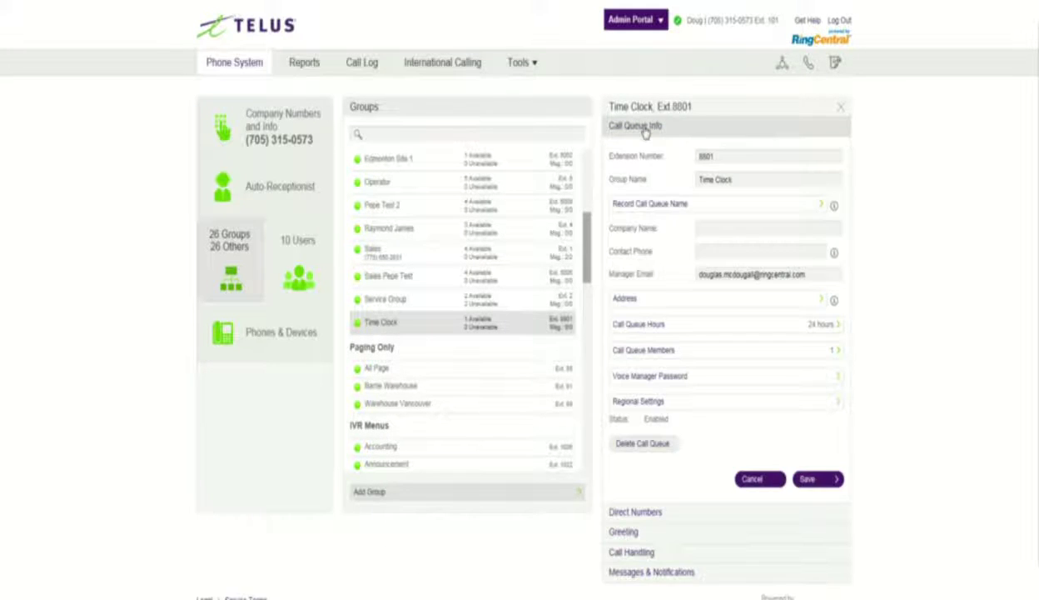
pyautogui.moveTo(708, 155); pyautogui.dragTo(677, 185)
pyautogui.moveTo(730, 178); pyautogui.dragTo(676, 186)
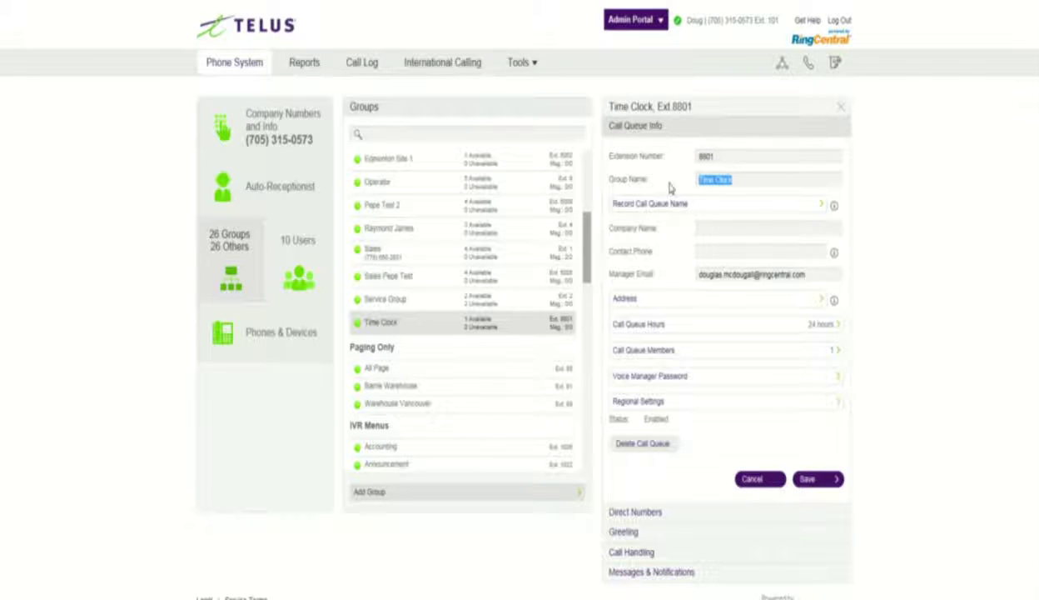
pyautogui.scroll(-1, 671, 190)
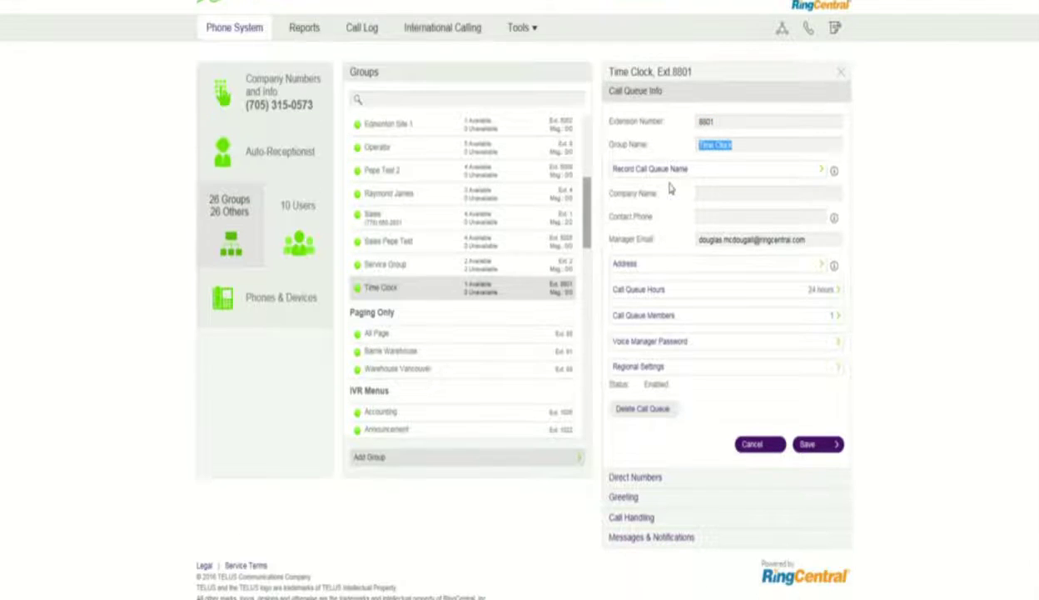
pyautogui.click(635, 520)
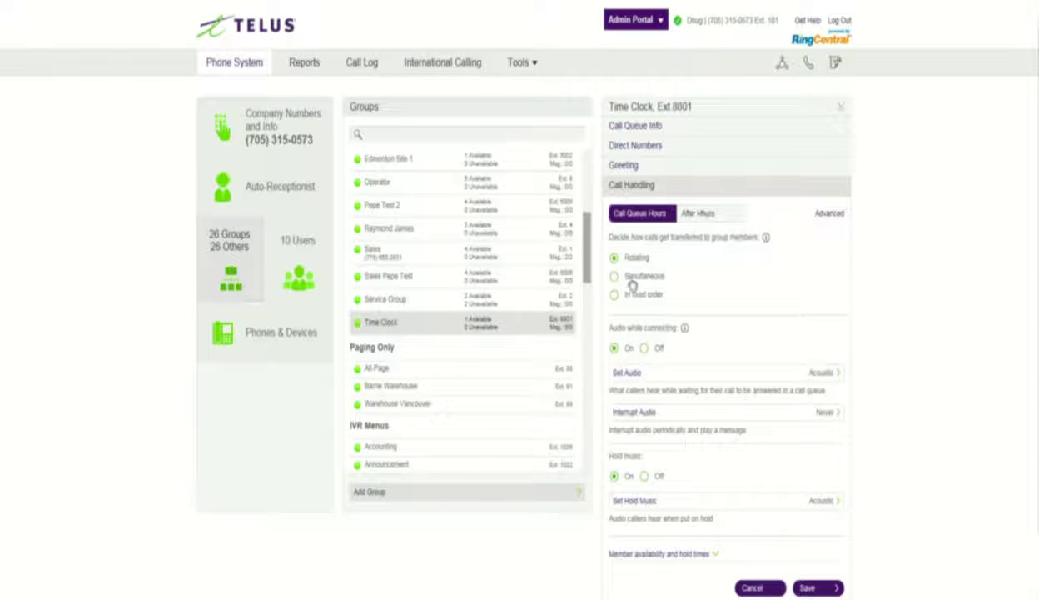
# Step: Go to After Hours handling and agree to change the queue's 24-hour business hours
pyautogui.click(696, 214)
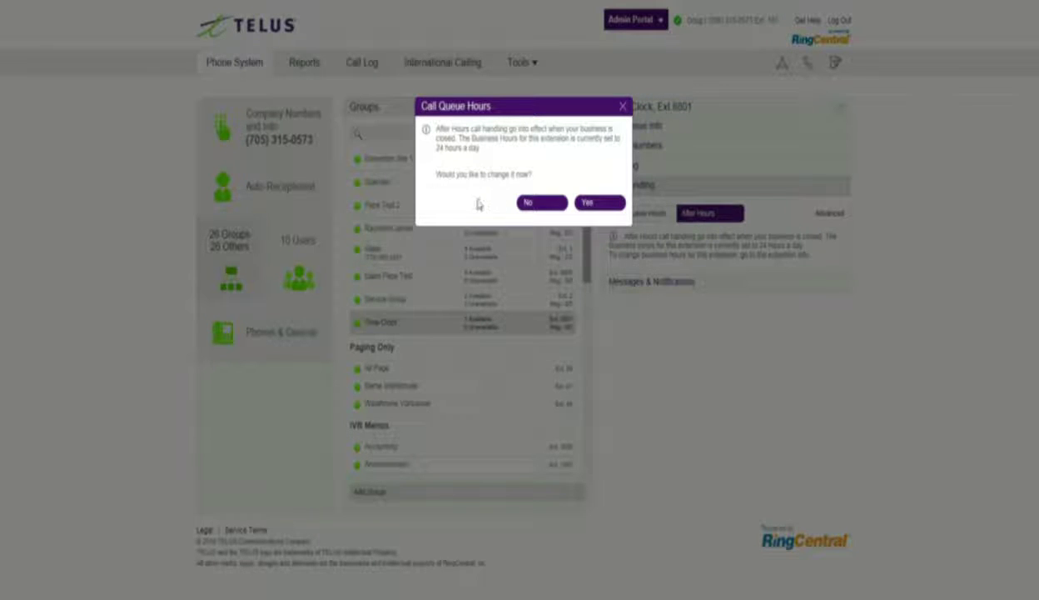
pyautogui.moveTo(481, 147); pyautogui.dragTo(435, 147)
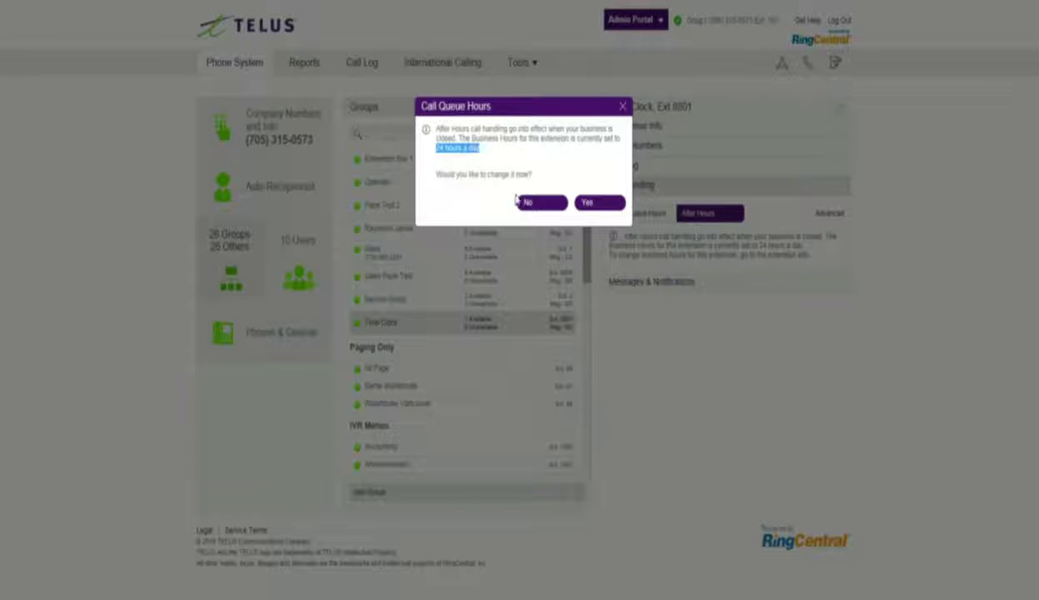
pyautogui.click(594, 208)
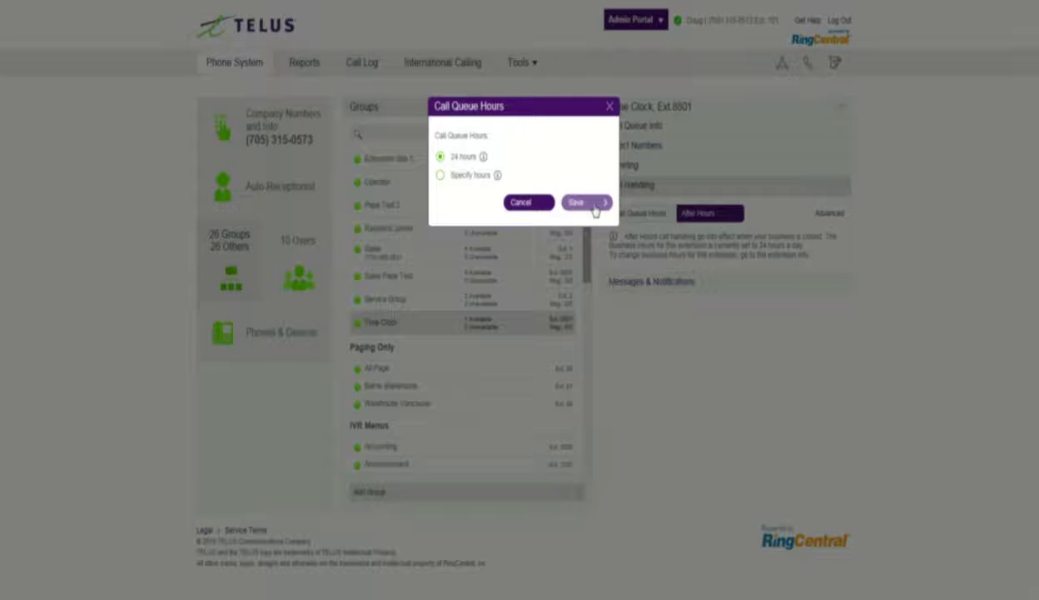
# Step: Switch to specified hours with every day Closed, then set Sunday to Open
pyautogui.click(441, 176)
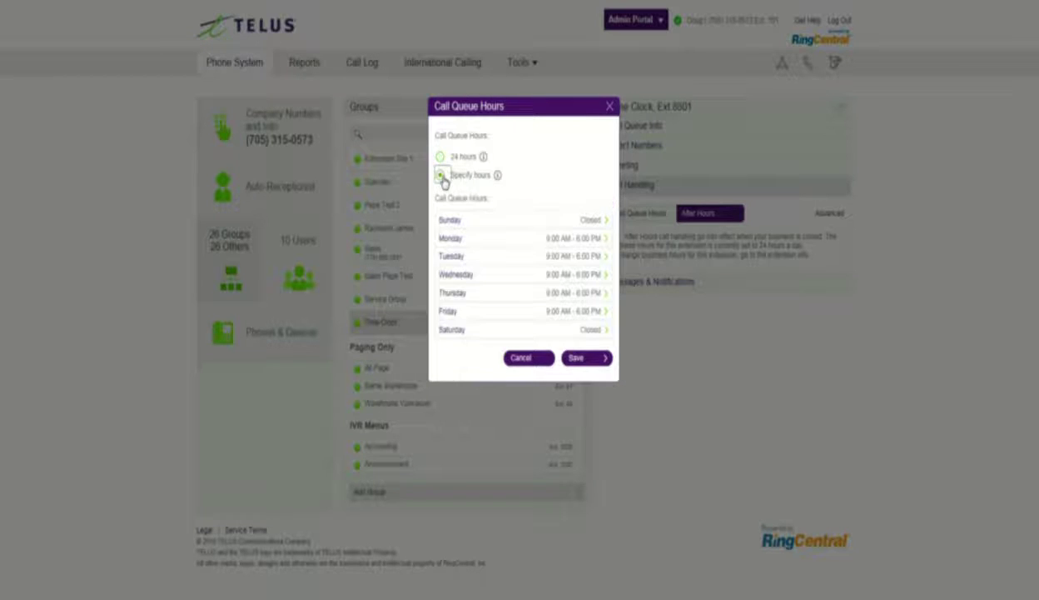
pyautogui.click(566, 238)
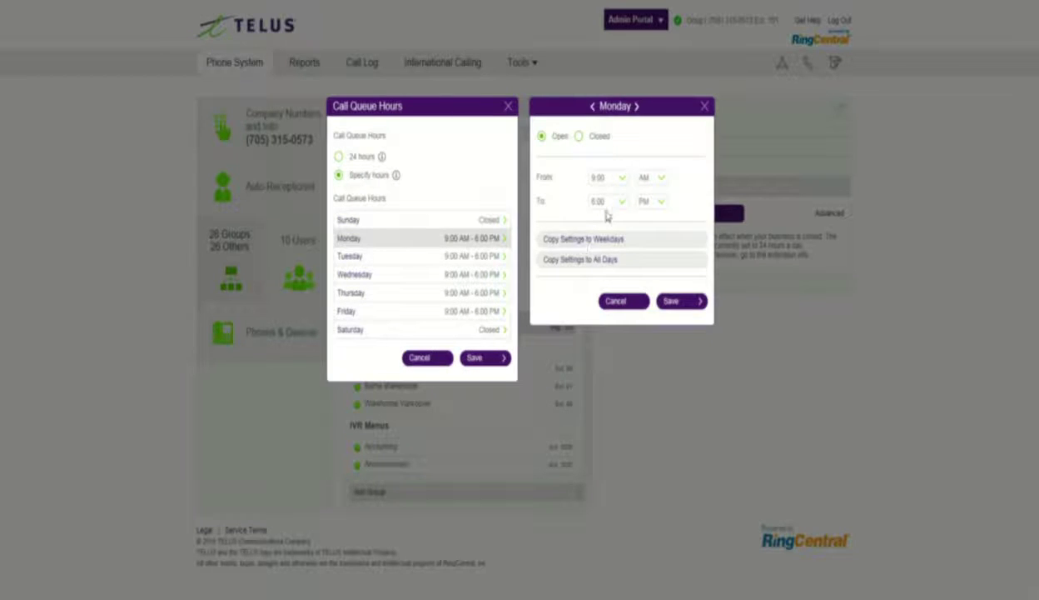
pyautogui.click(578, 136)
pyautogui.click(594, 176)
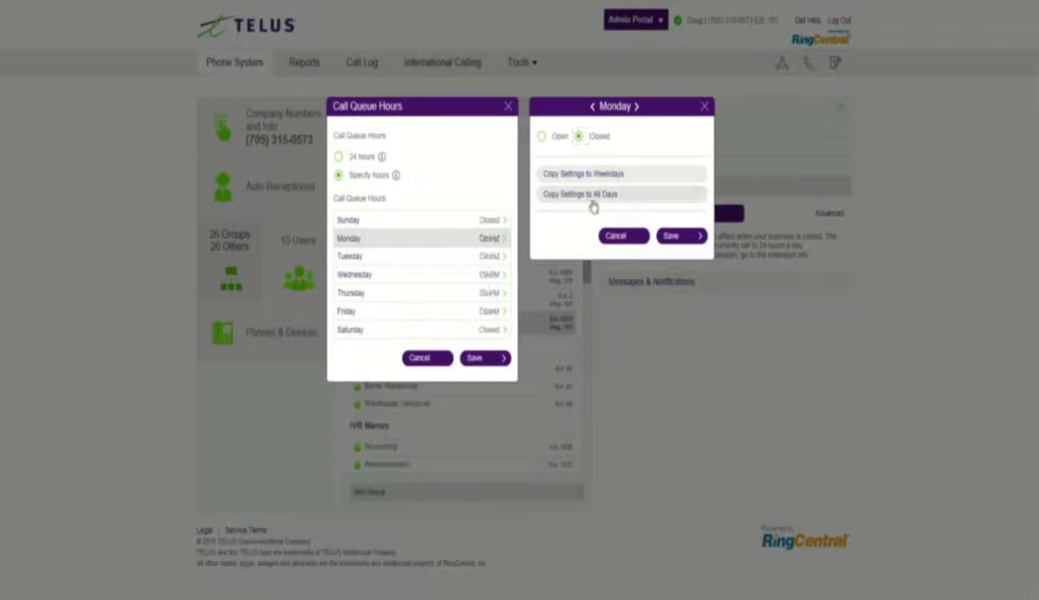
pyautogui.click(671, 236)
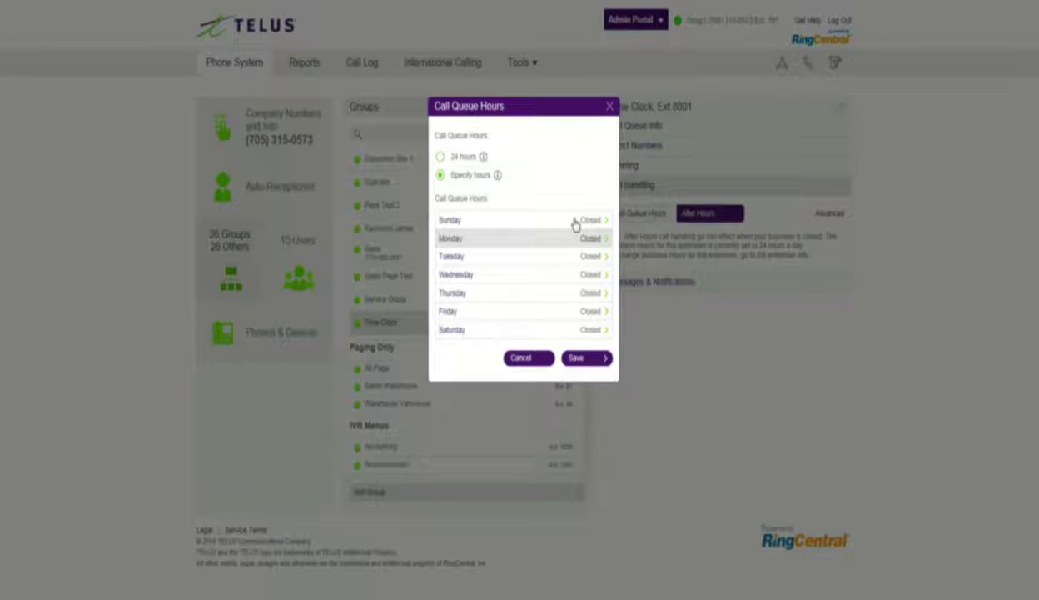
pyautogui.click(574, 222)
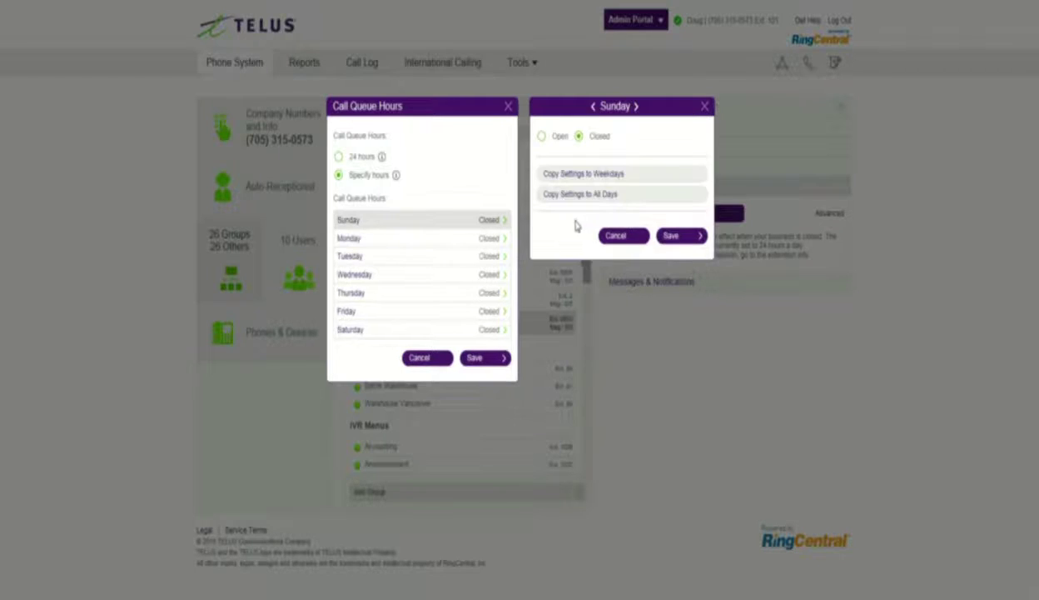
pyautogui.click(543, 136)
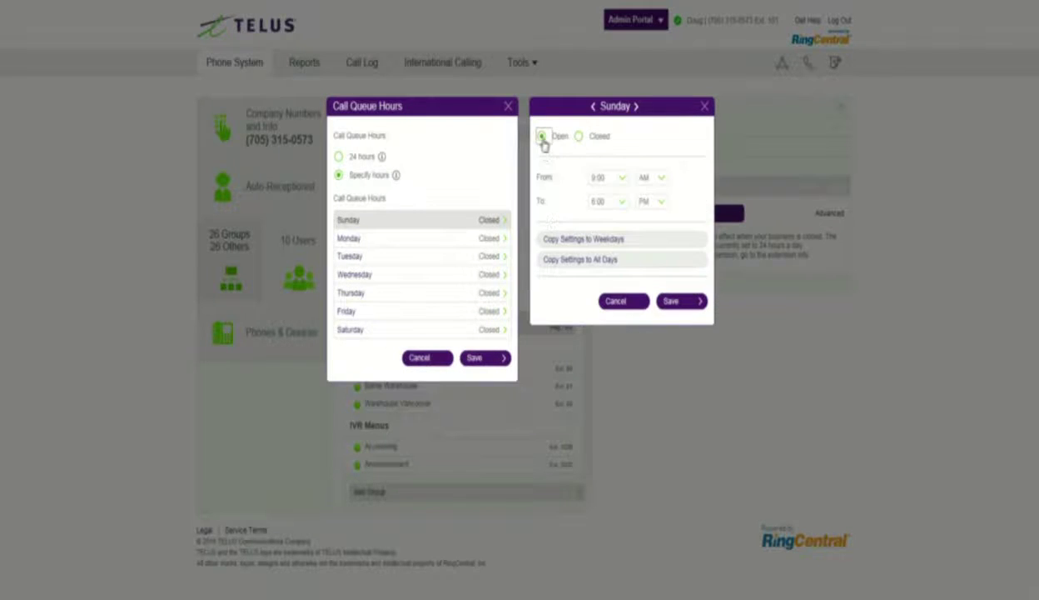
# Step: Set Sunday's hours to 3:00 AM–3:15 AM and save the queue hours
pyautogui.click(621, 181)
pyautogui.scroll(2, 626, 150)
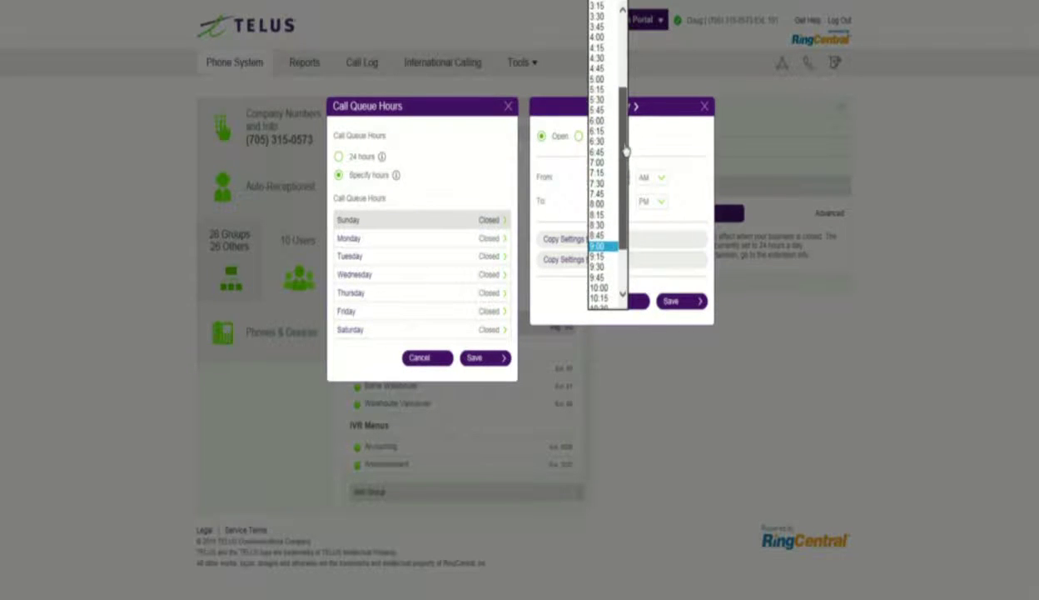
pyautogui.scroll(2, 616, 100)
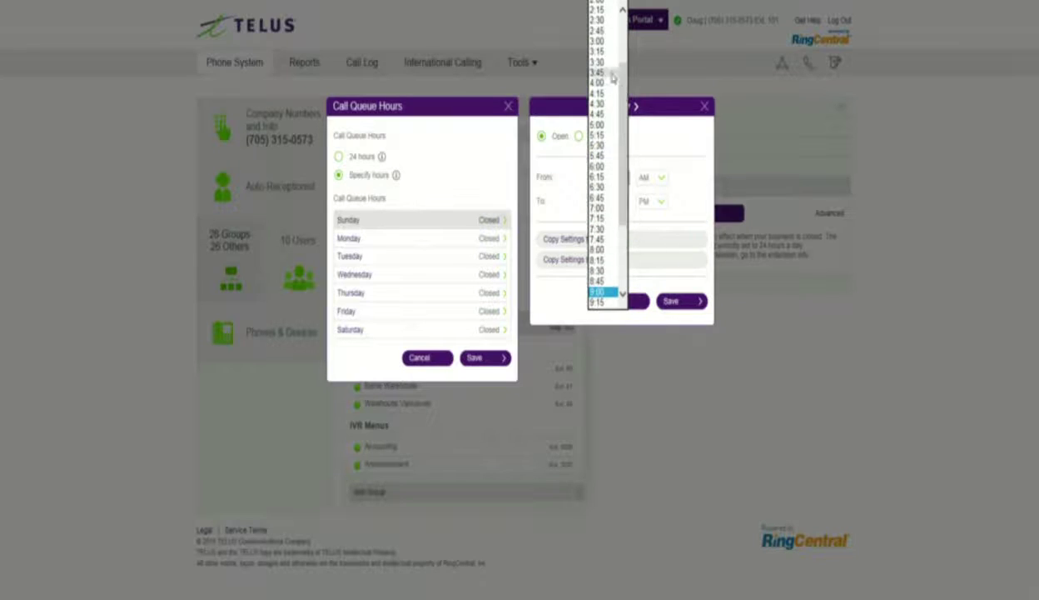
pyautogui.click(581, 198)
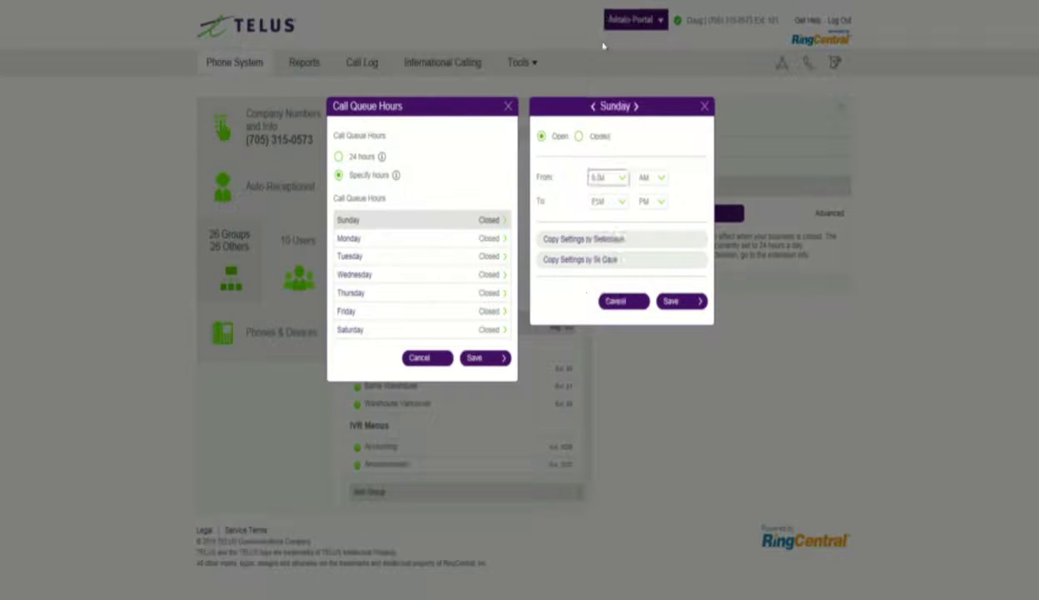
pyautogui.click(621, 204)
pyautogui.scroll(1, 610, 125)
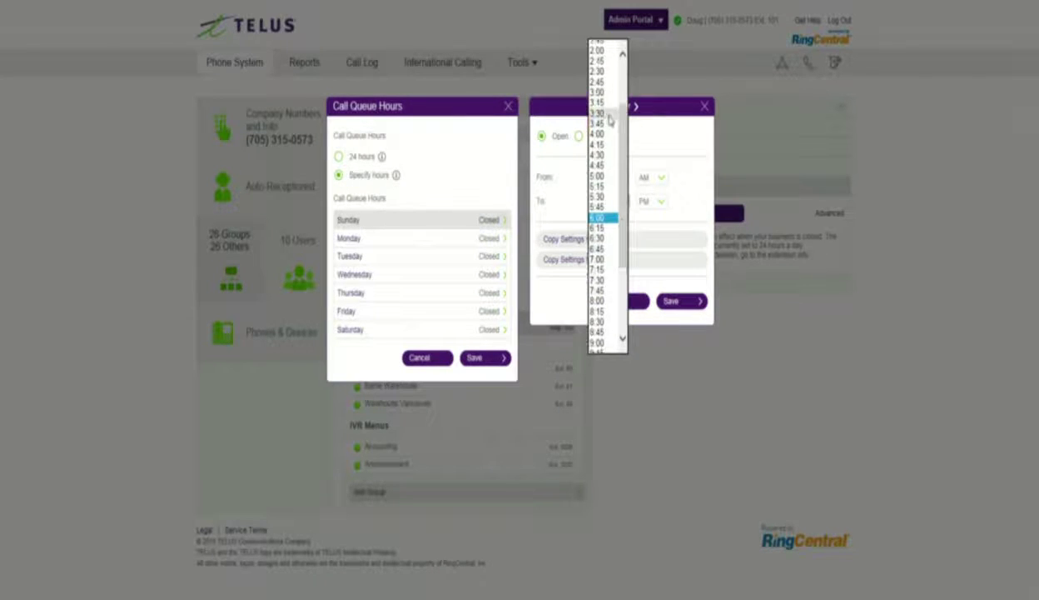
pyautogui.click(603, 102)
pyautogui.click(649, 201)
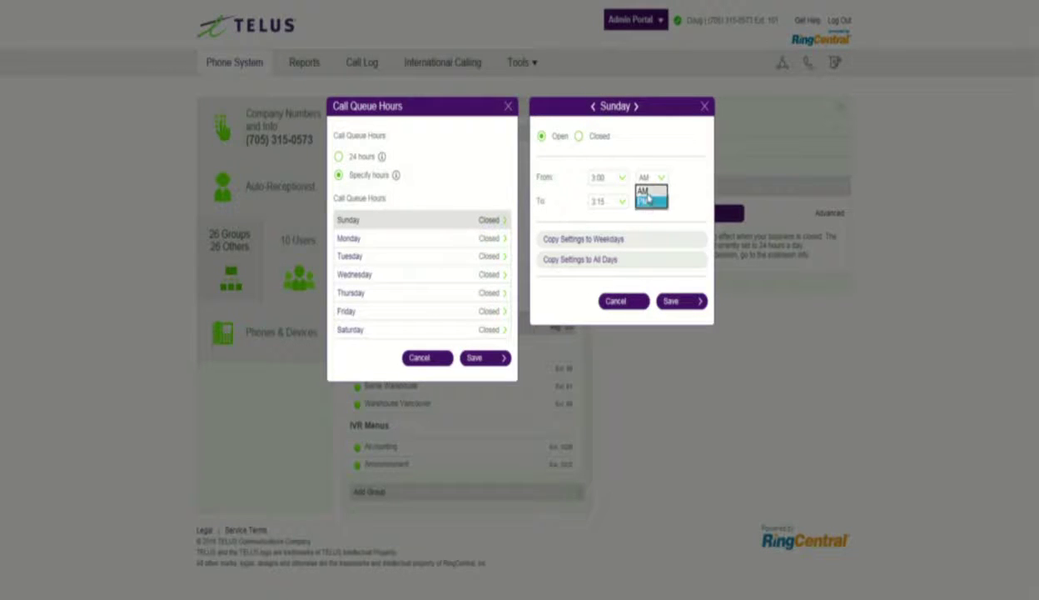
pyautogui.click(643, 190)
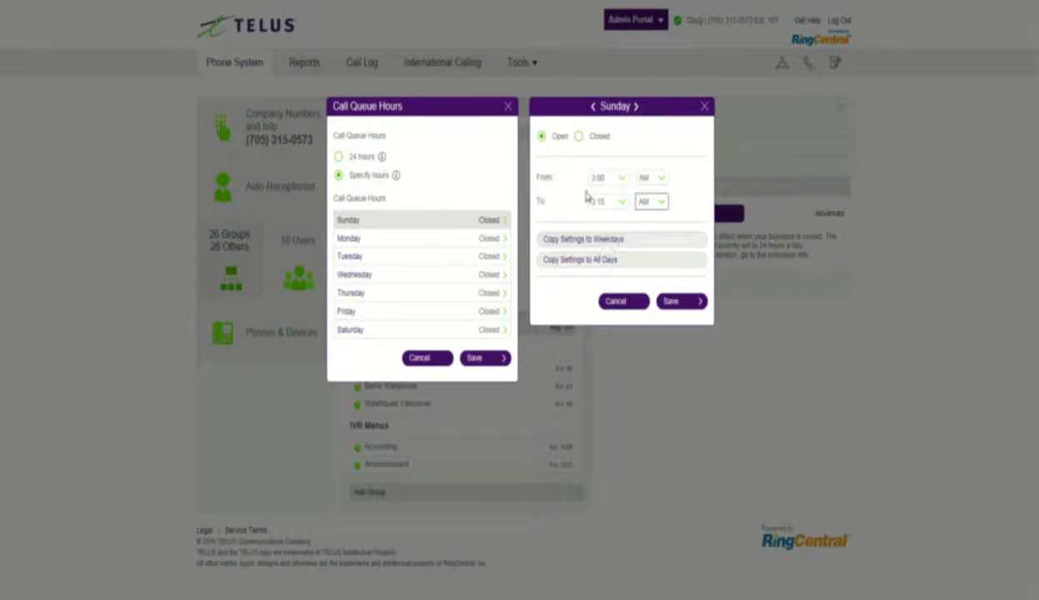
pyautogui.click(675, 301)
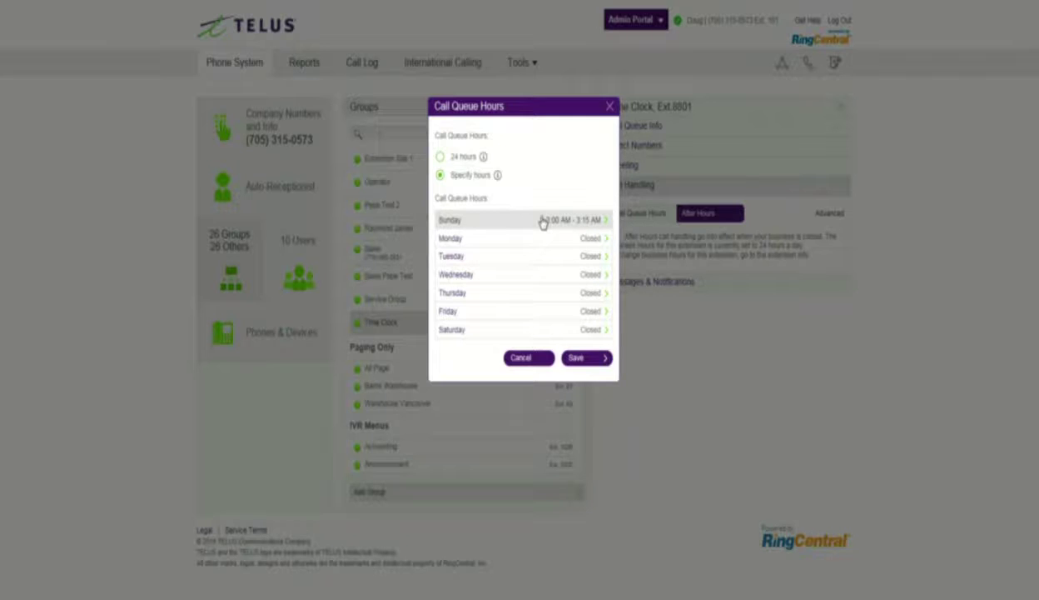
pyautogui.click(579, 357)
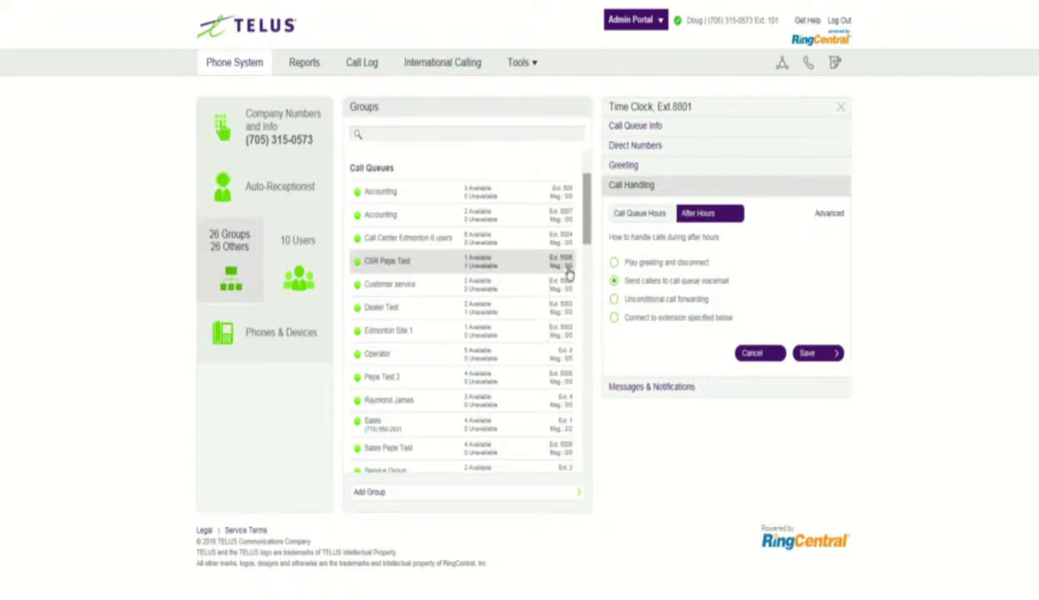
# Step: Forward after-hours calls unconditionally to an outside phone number and save
pyautogui.click(615, 300)
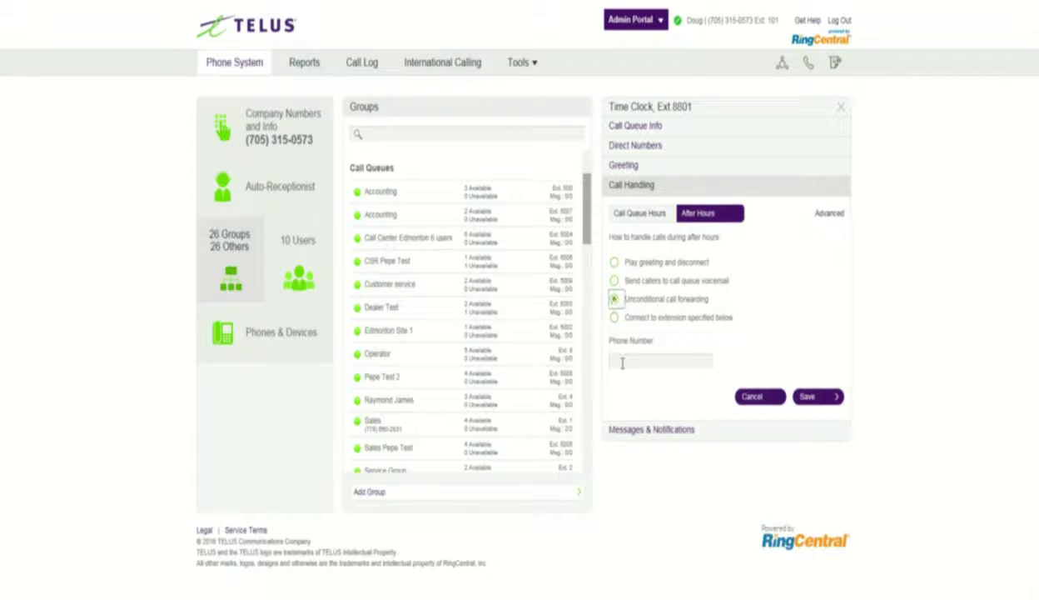
pyautogui.click(814, 396)
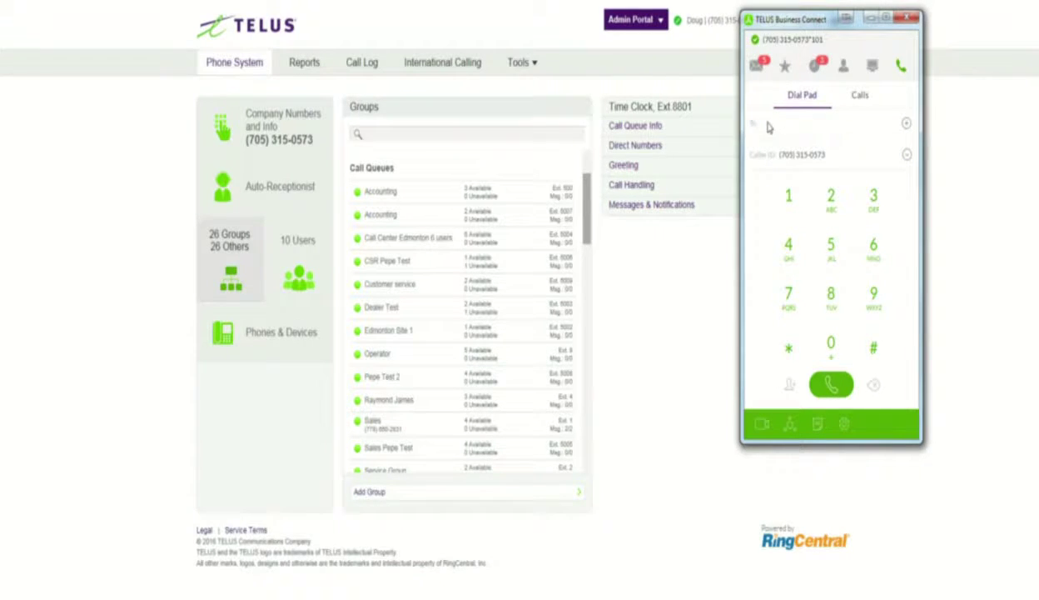
# Step: From the softphone dial pad, call extension 8801 and end the test call
pyautogui.click(589, 222)
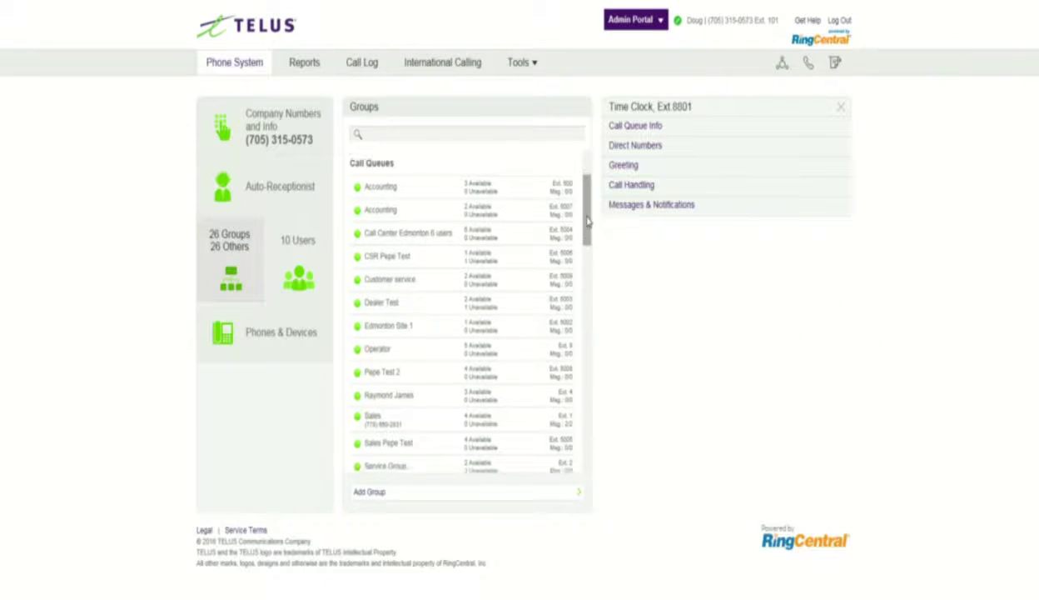
pyautogui.scroll(-3, 550, 350)
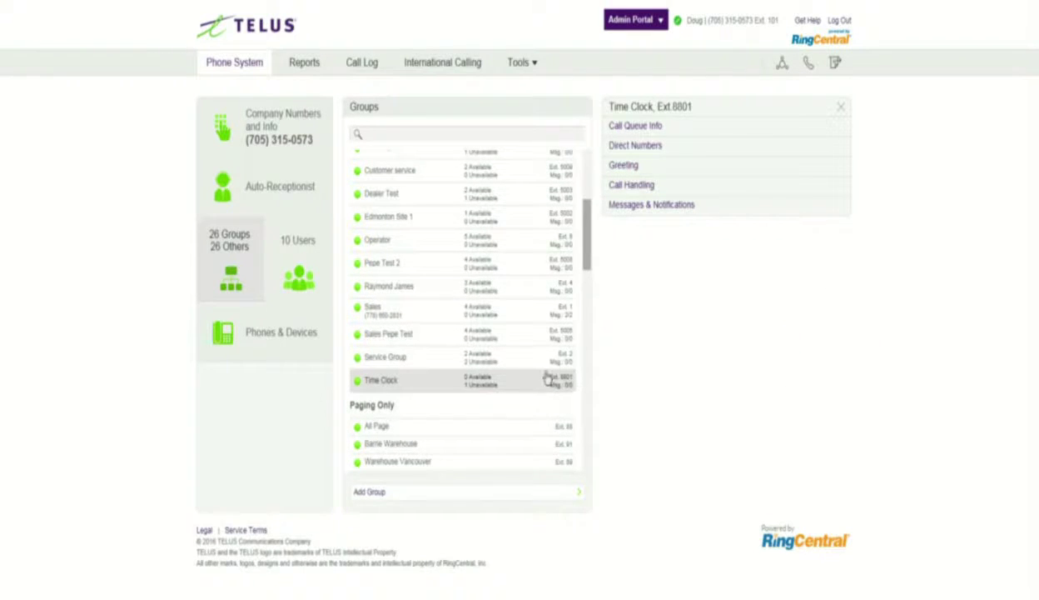
pyautogui.hotkey('alt', 'Tab')
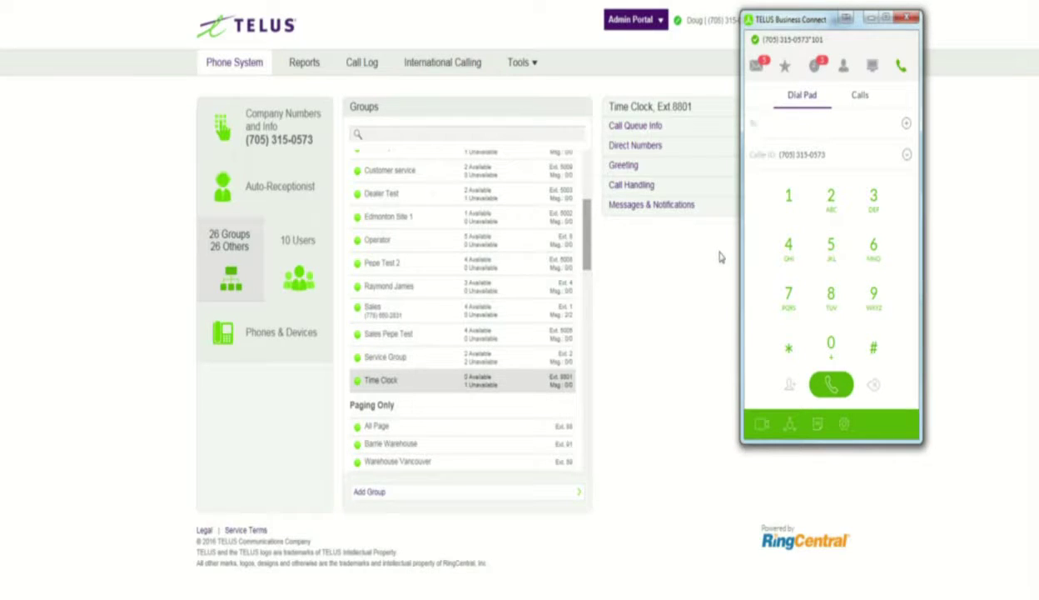
pyautogui.write('8801')
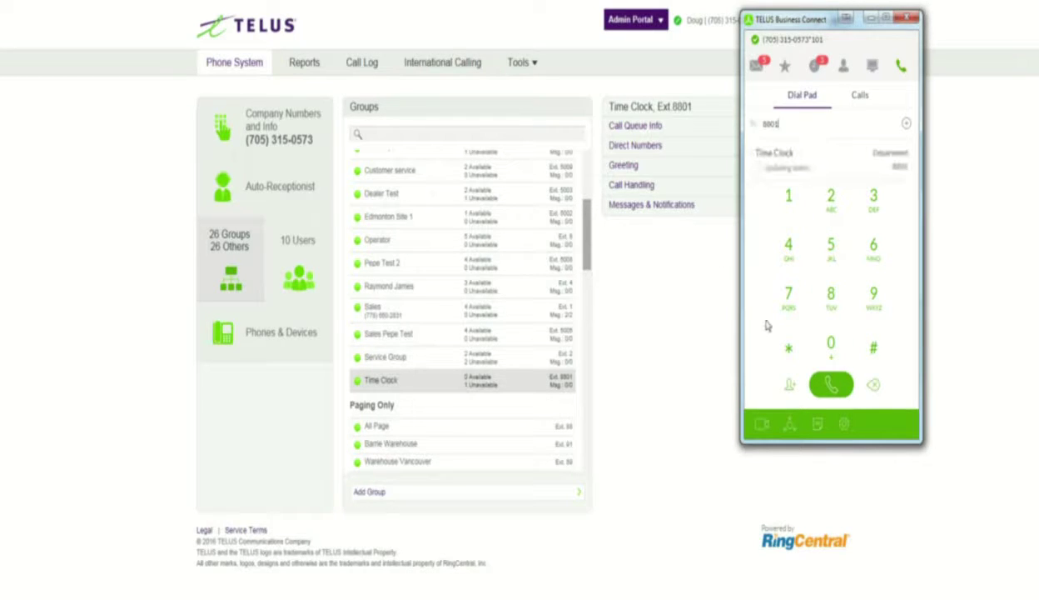
pyautogui.click(829, 385)
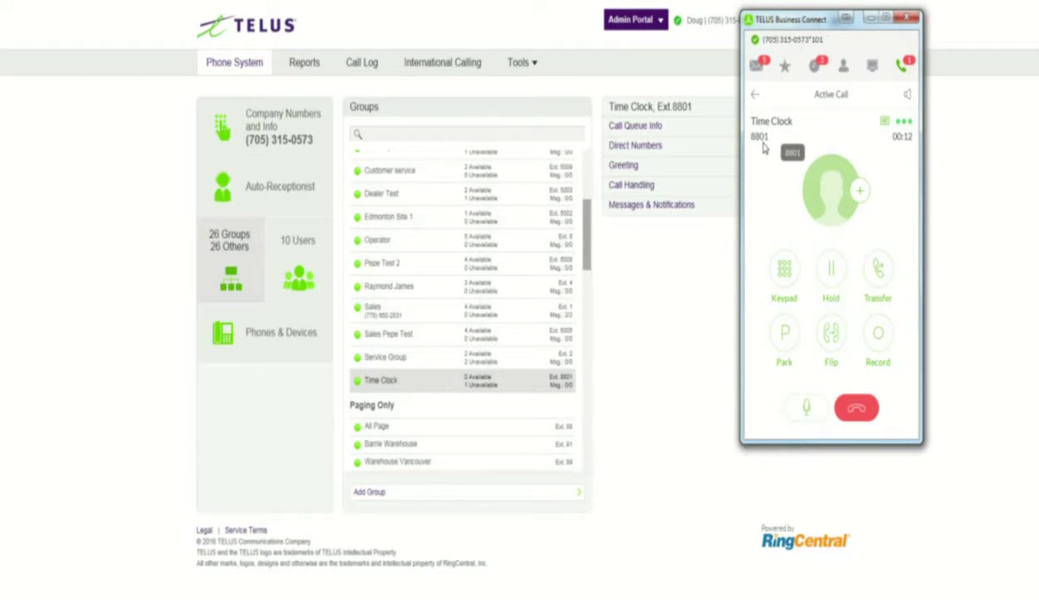
pyautogui.click(846, 405)
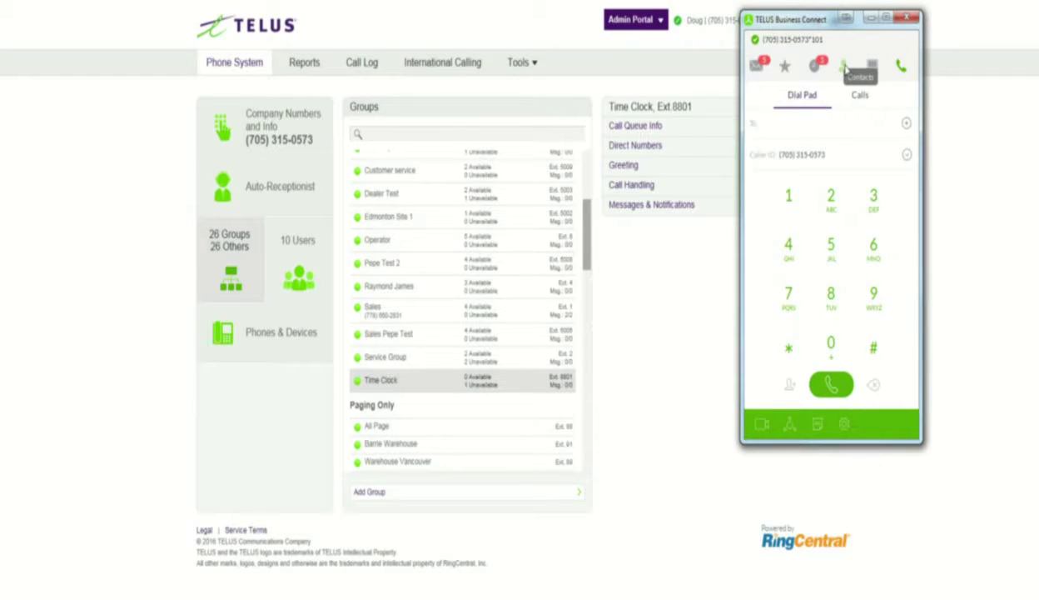
# Step: Filter contacts to Company, search 'time' and open the Time Clock contact
pyautogui.click(844, 66)
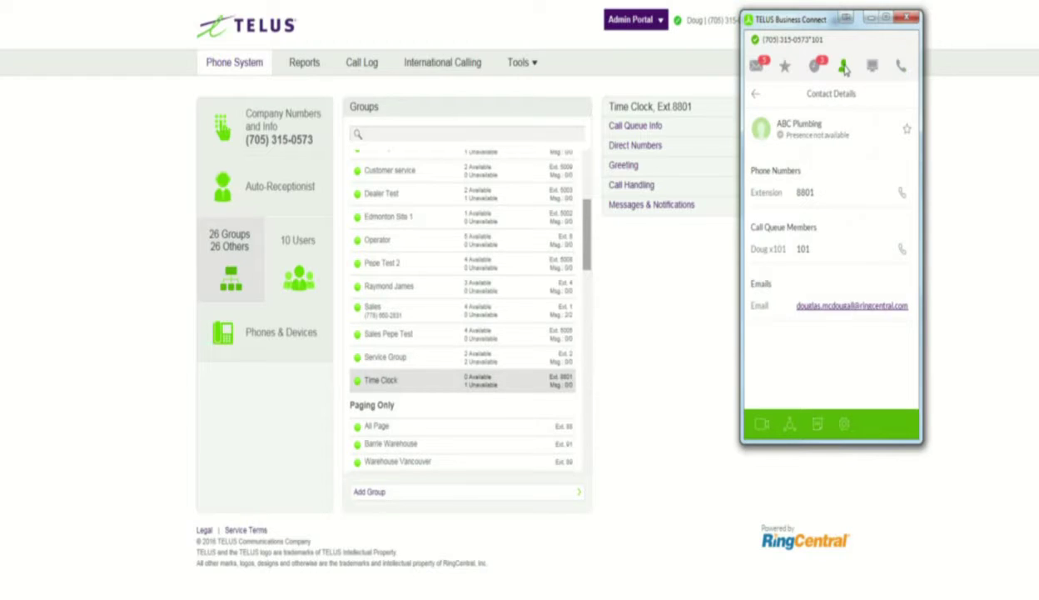
pyautogui.click(755, 95)
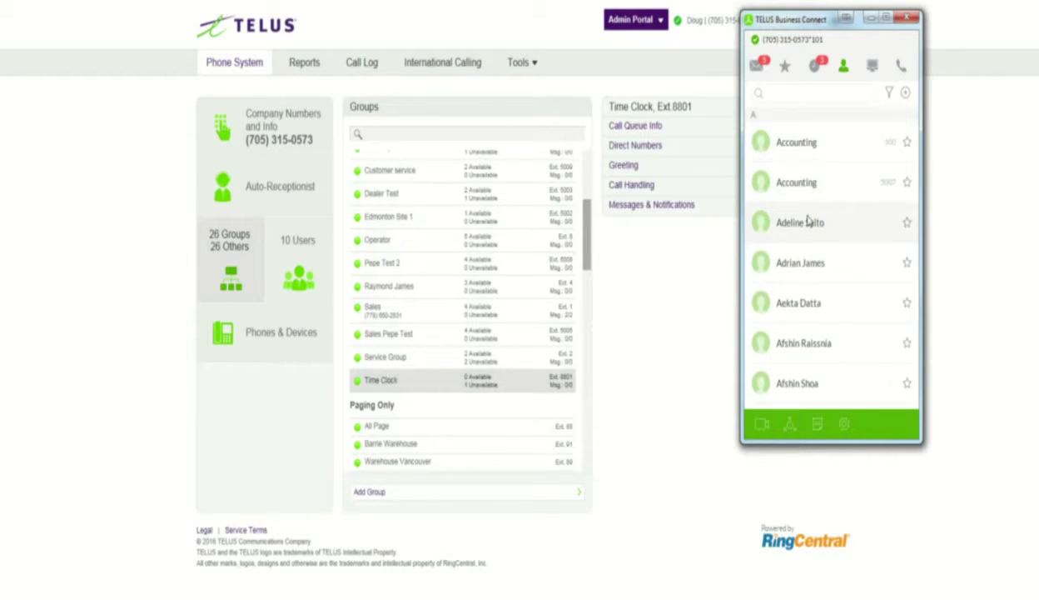
pyautogui.click(889, 95)
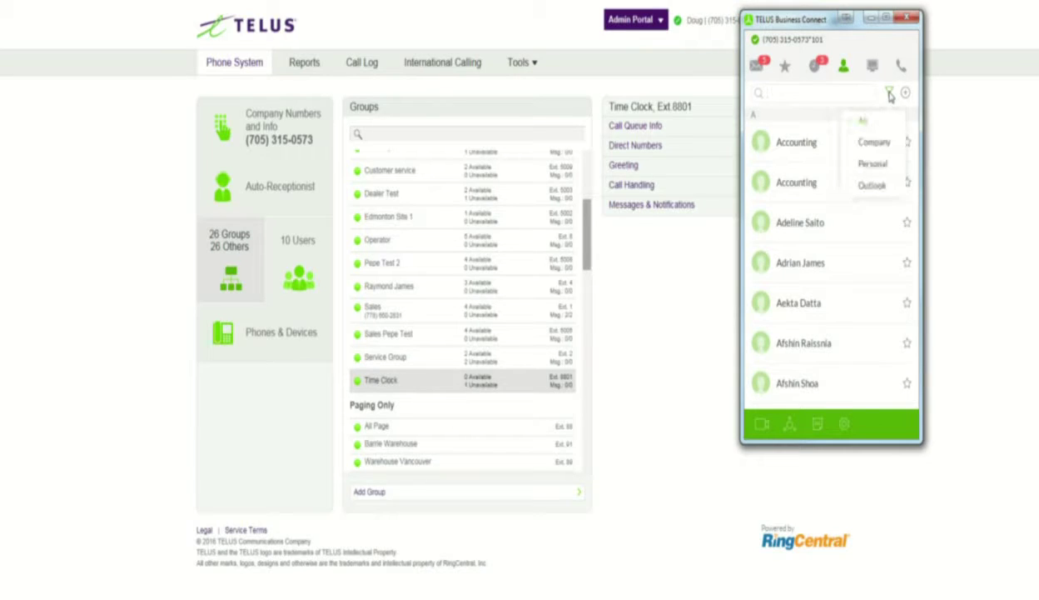
pyautogui.click(872, 143)
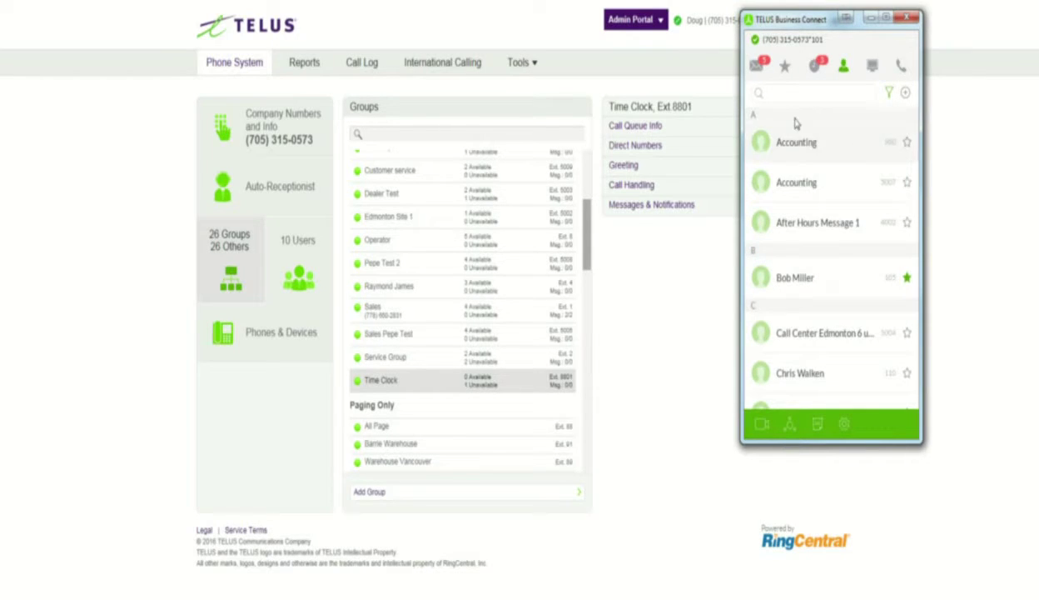
pyautogui.write('time')
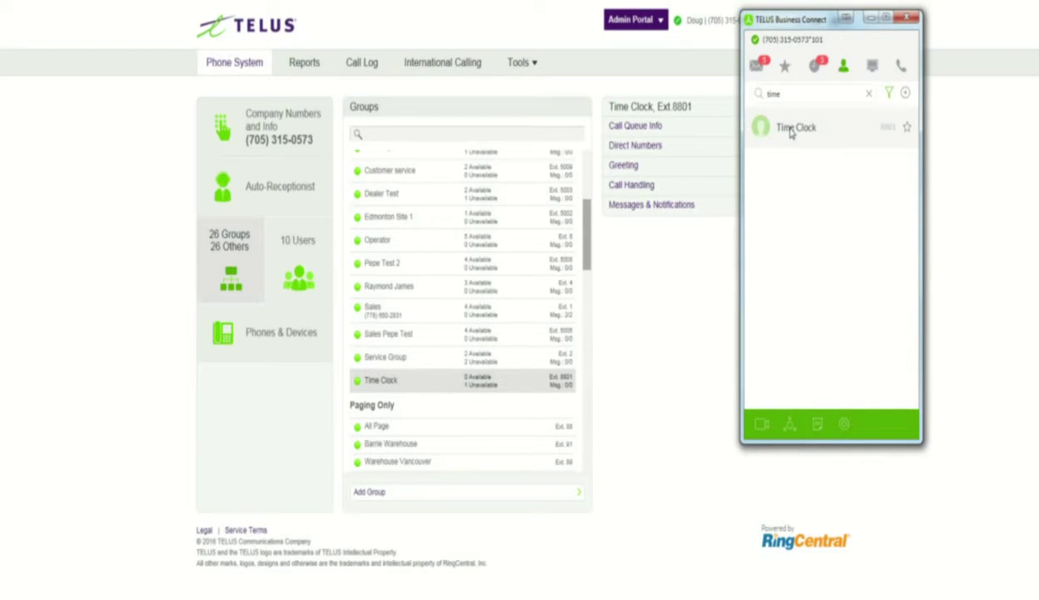
pyautogui.click(791, 132)
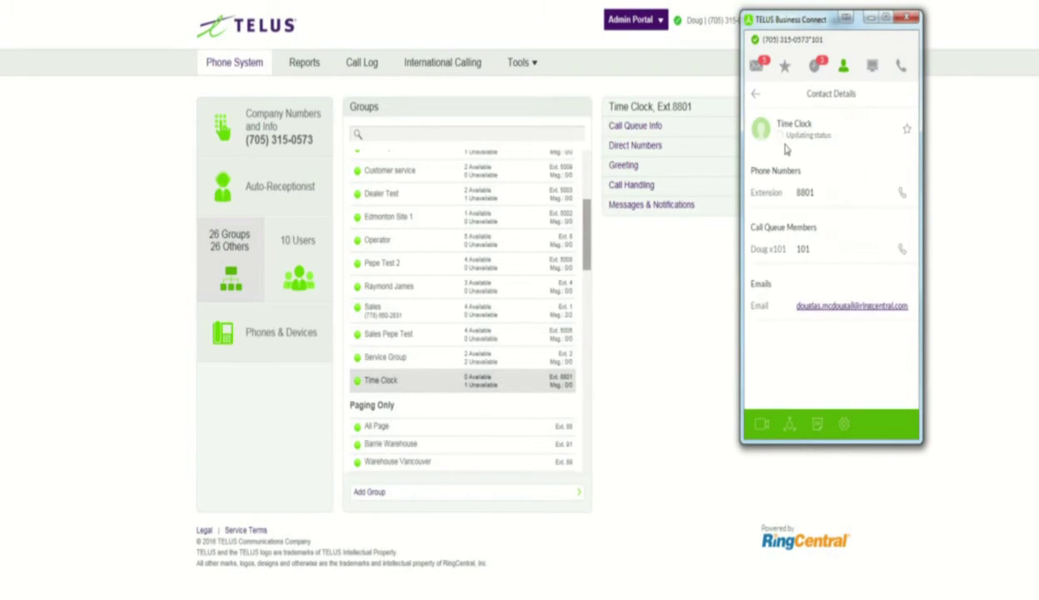
# Step: Call Time Clock at 8801, end the call, and return to the search results
pyautogui.click(903, 193)
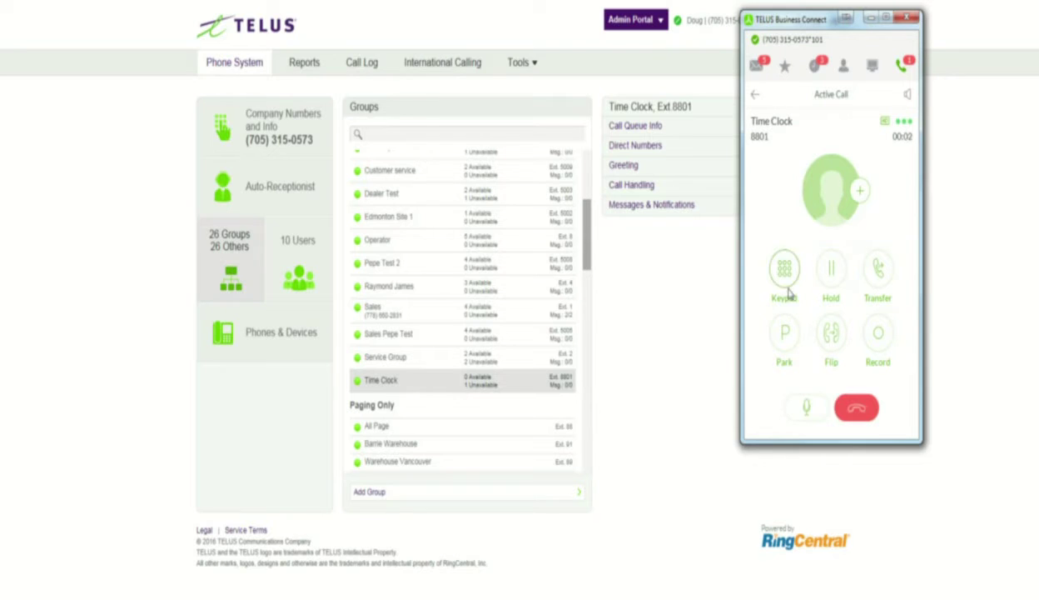
pyautogui.click(856, 410)
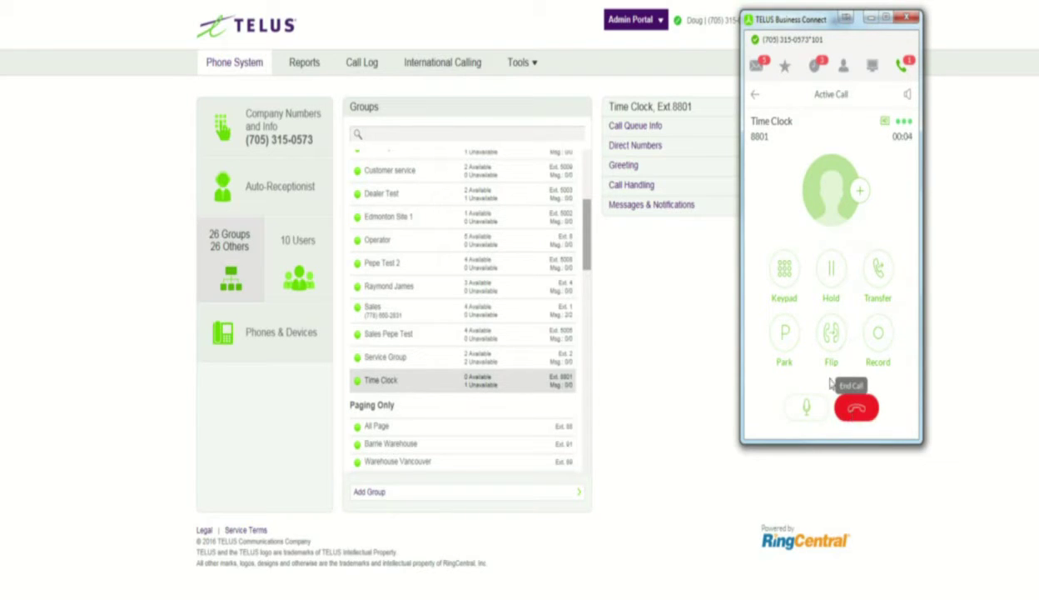
pyautogui.click(755, 95)
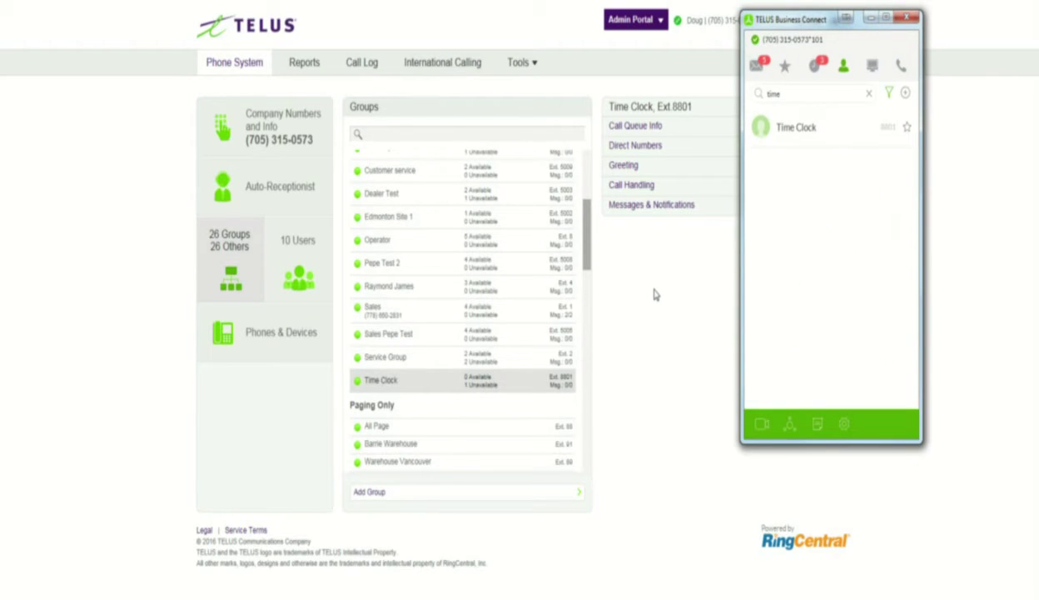